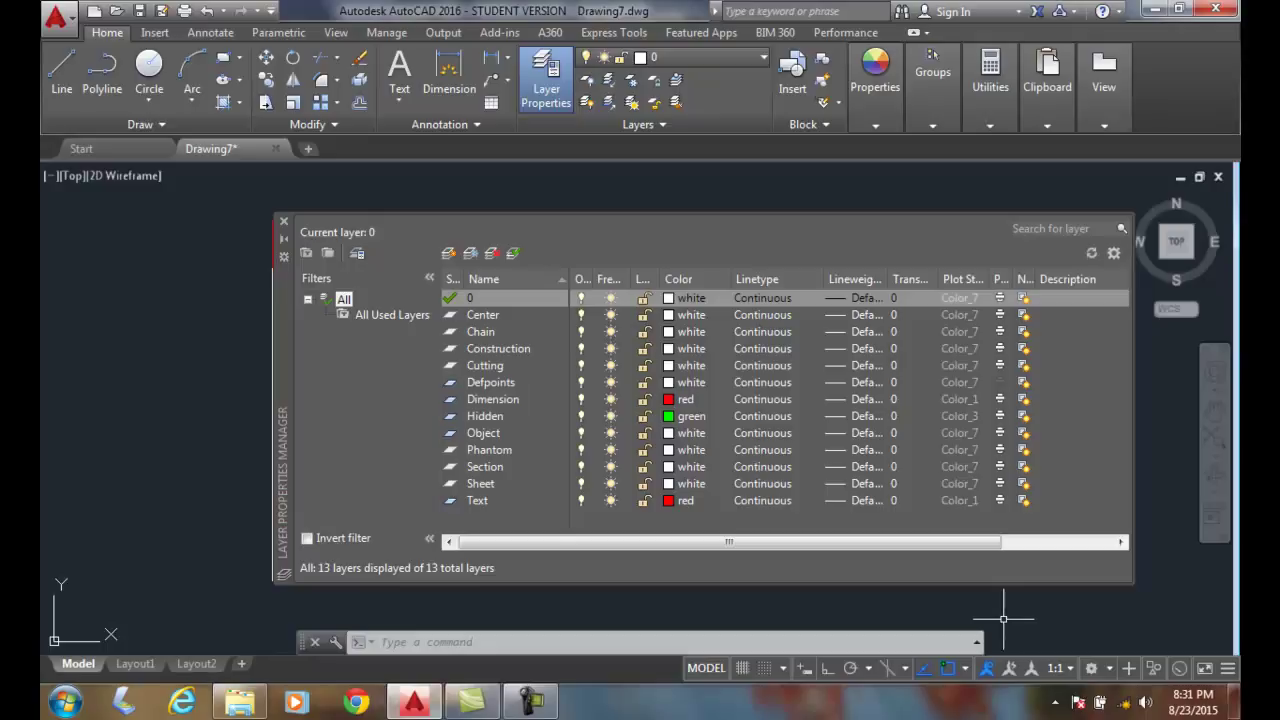
Select the Hidden layer and bring up its linetype choices, which list only Continuous.
{"action": "left_click", "coordinate": [480, 418]}
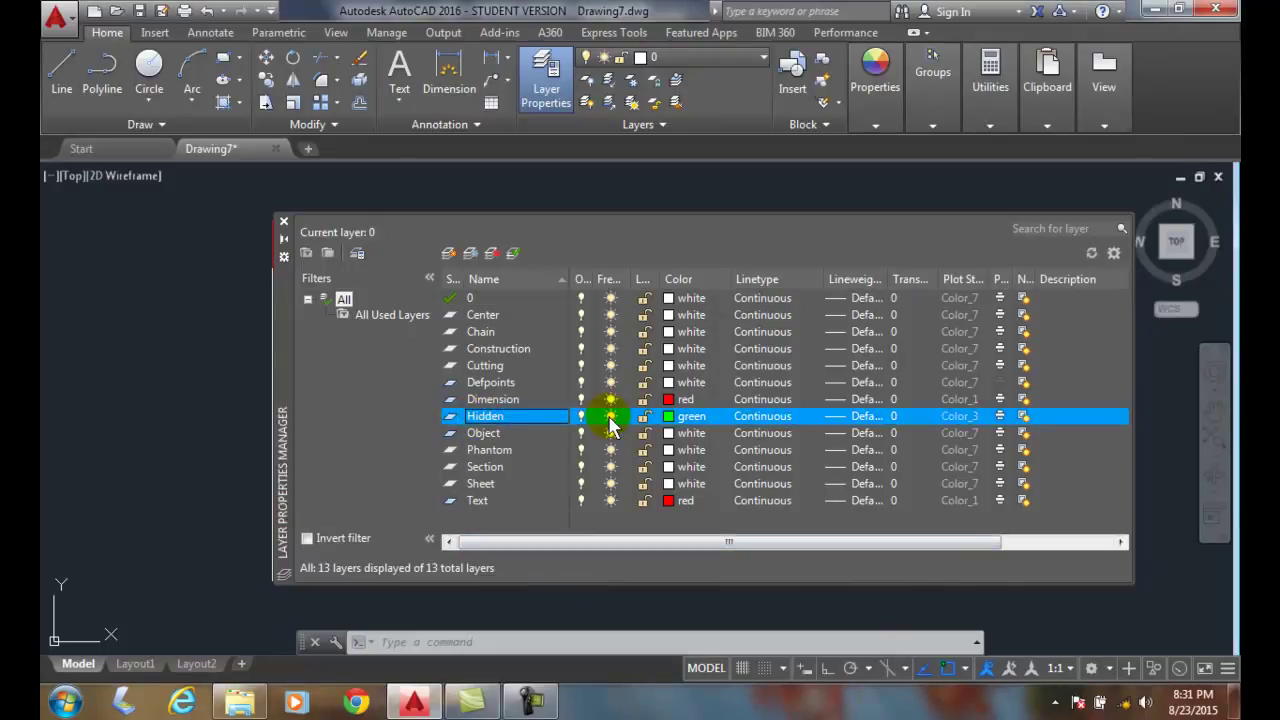
{"action": "left_click", "coordinate": [769, 420]}
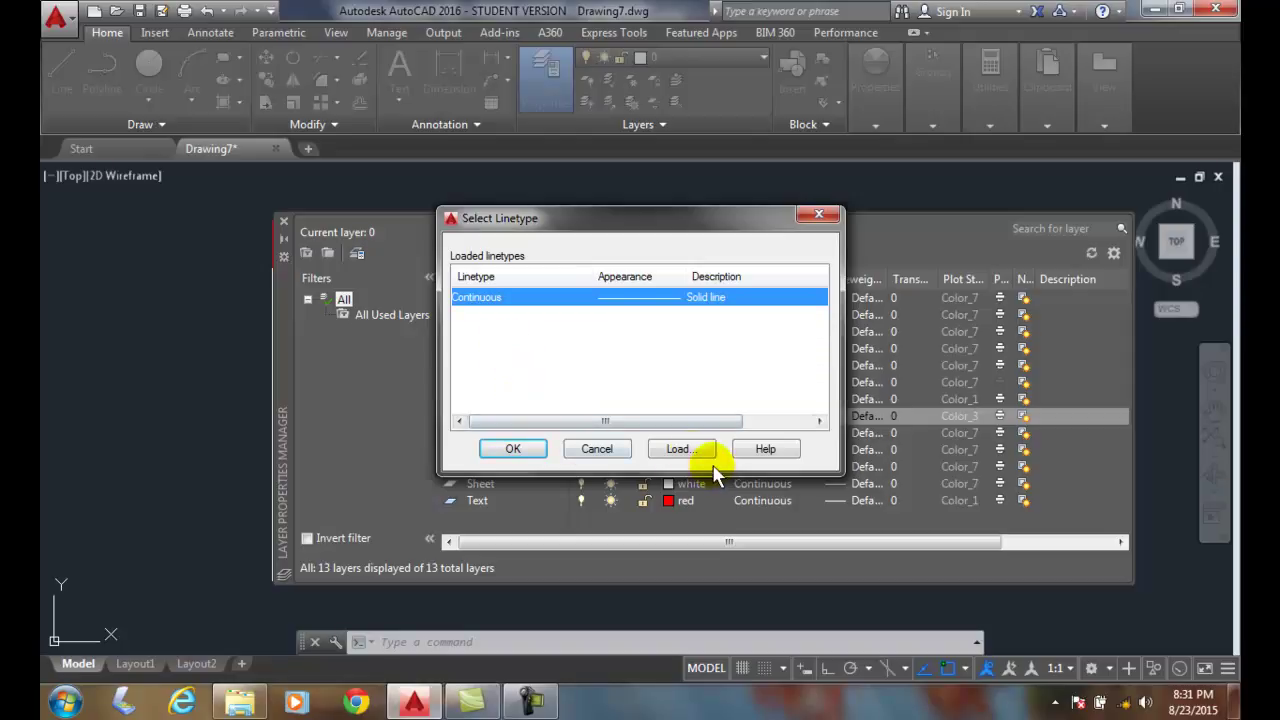
Load the HIDDEN linetype from the acad.lin list into the drawing.
{"action": "left_click", "coordinate": [678, 450]}
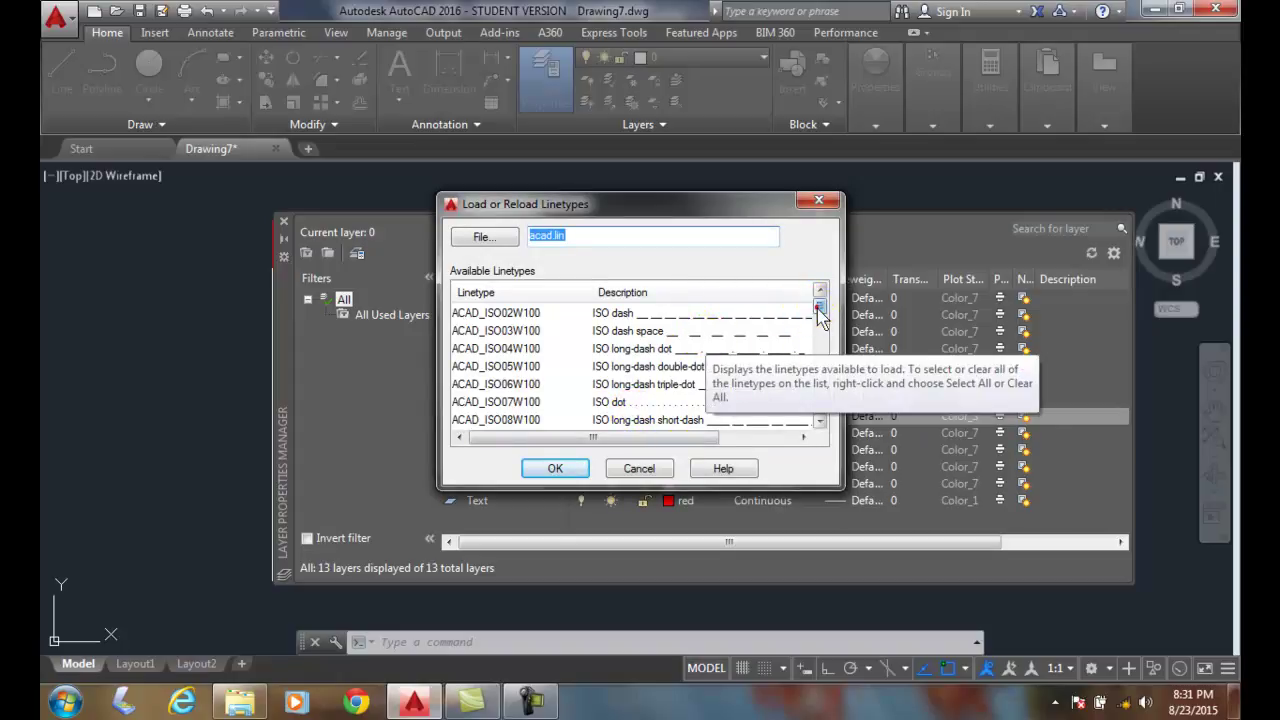
{"action": "left_click_drag", "start_coordinate": [818, 307], "coordinate": [820, 310]}
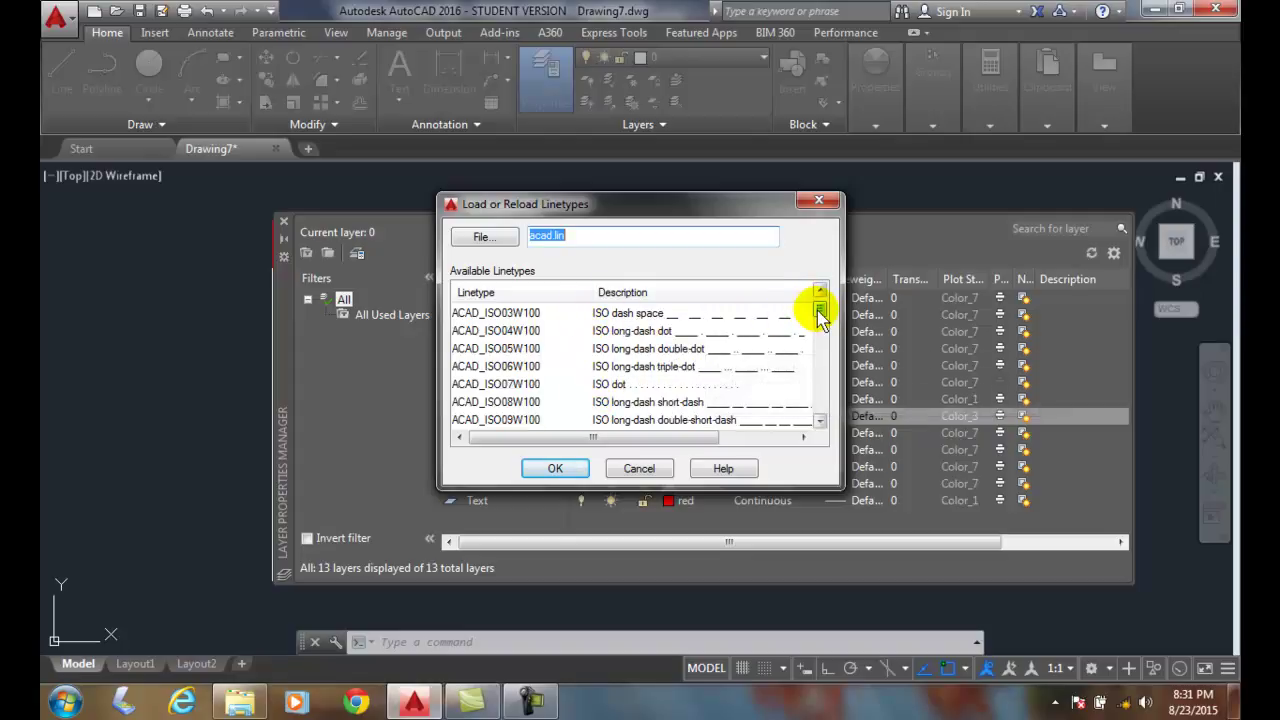
{"action": "left_click_drag", "start_coordinate": [818, 313], "coordinate": [808, 400]}
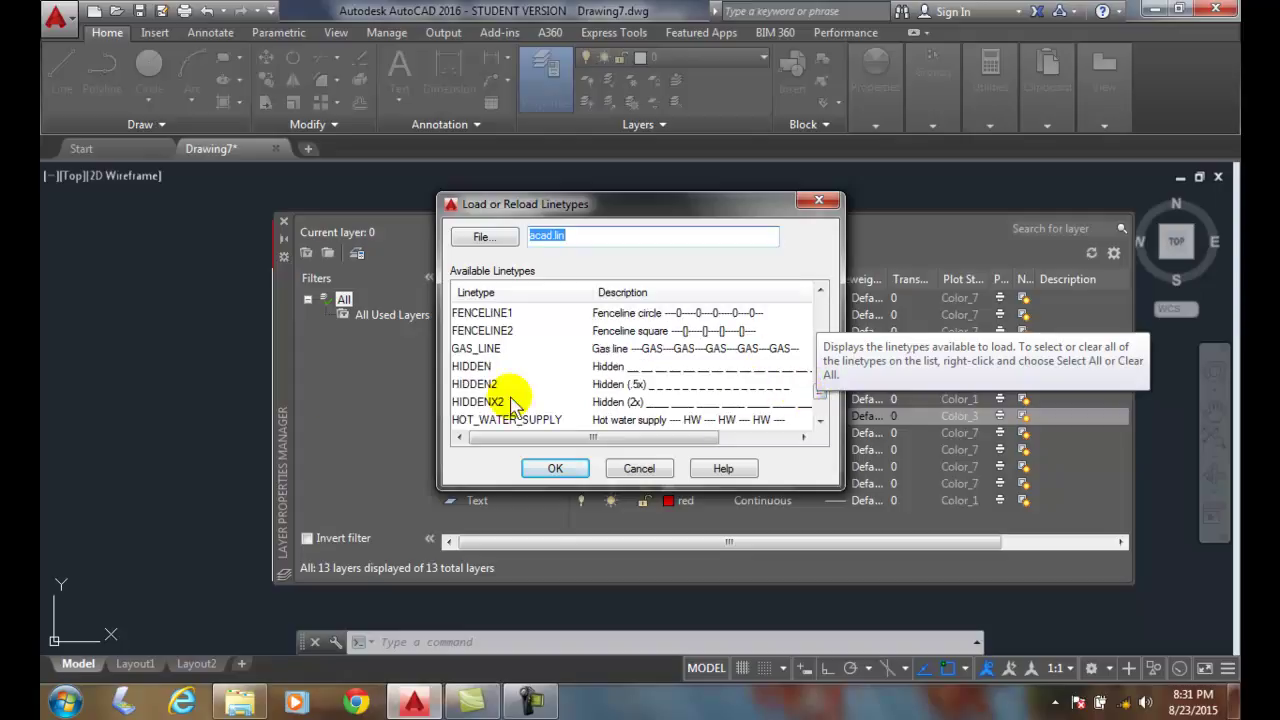
{"action": "left_click", "coordinate": [471, 366]}
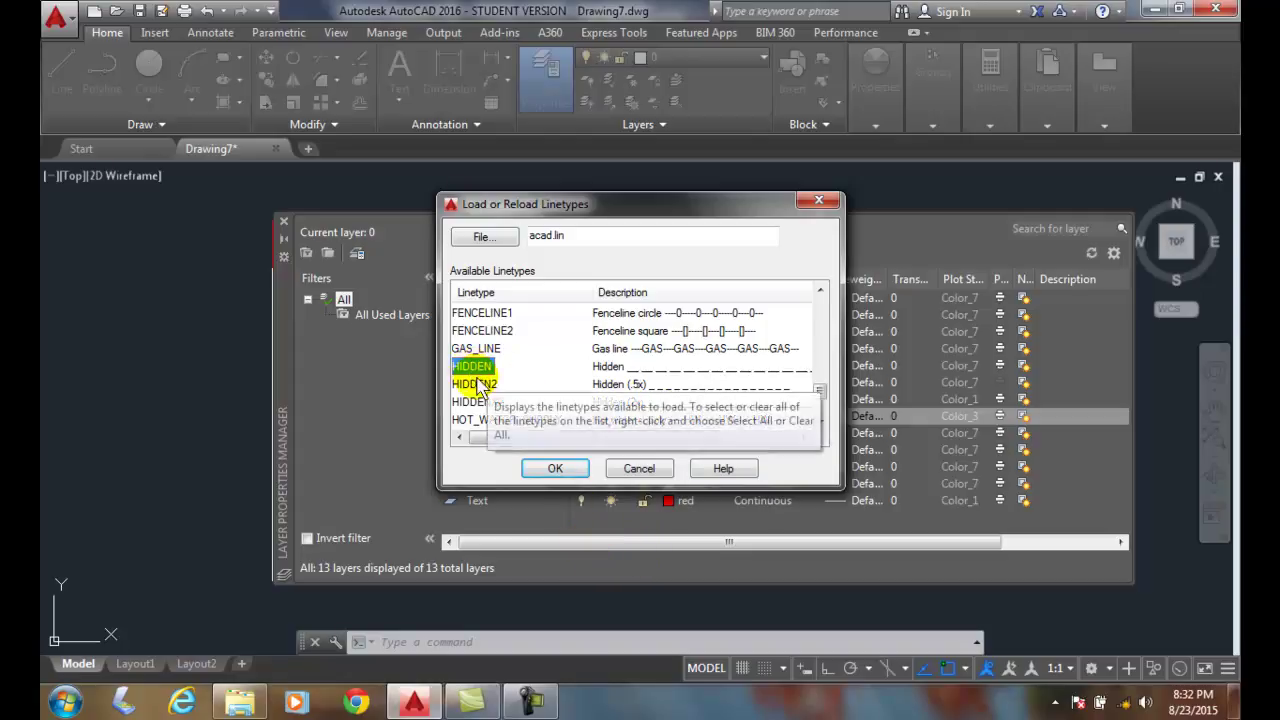
{"action": "left_click", "coordinate": [549, 477]}
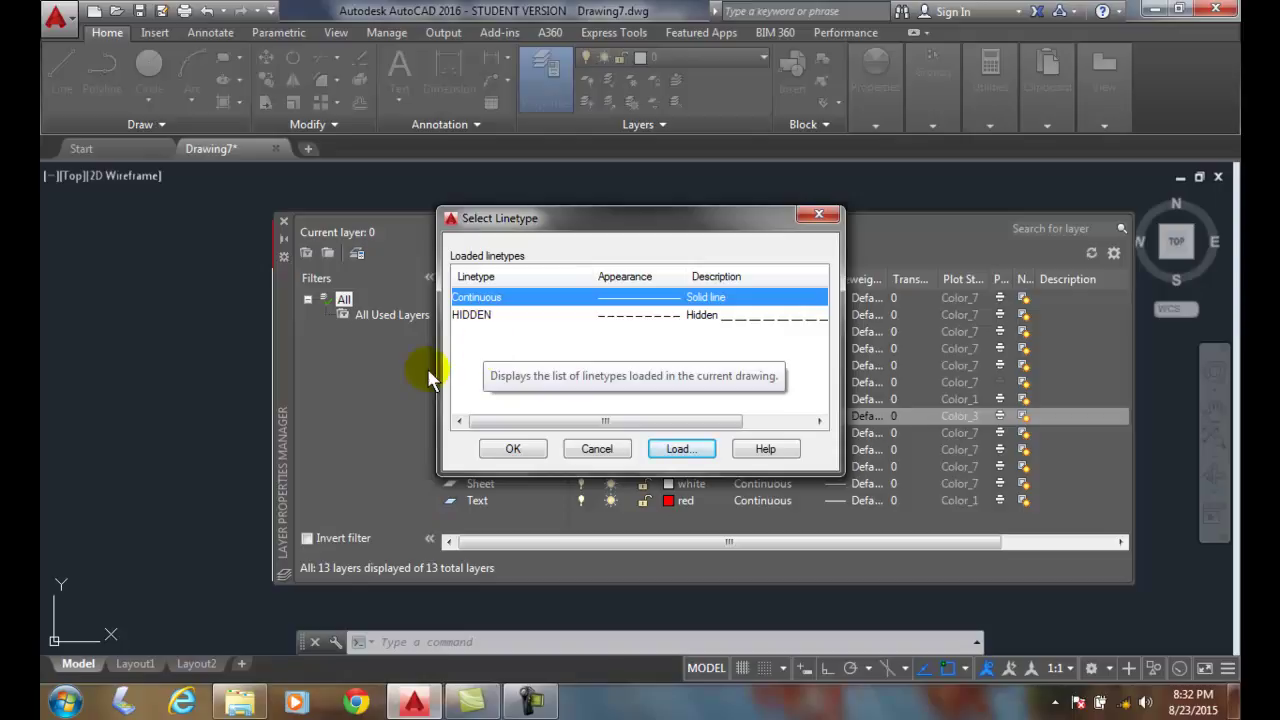
Assign the HIDDEN linetype to the Hidden layer in place of Continuous.
{"action": "left_click", "coordinate": [472, 316]}
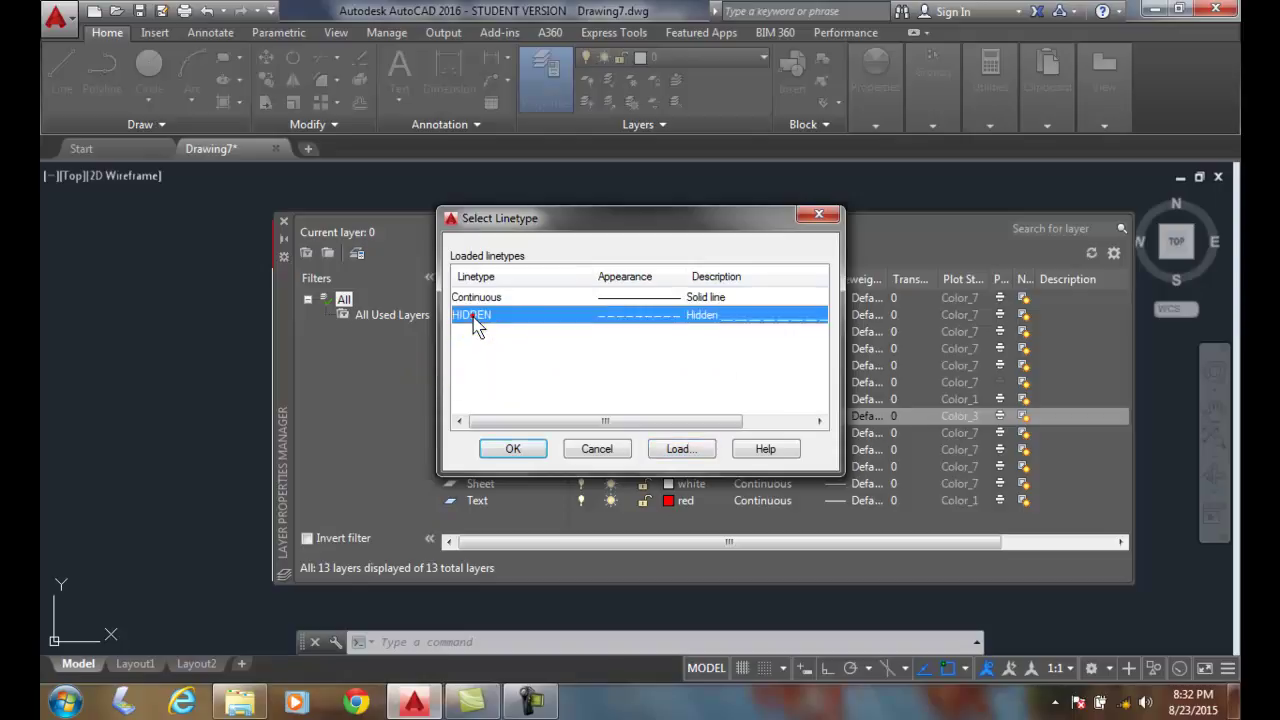
{"action": "left_click", "coordinate": [513, 450]}
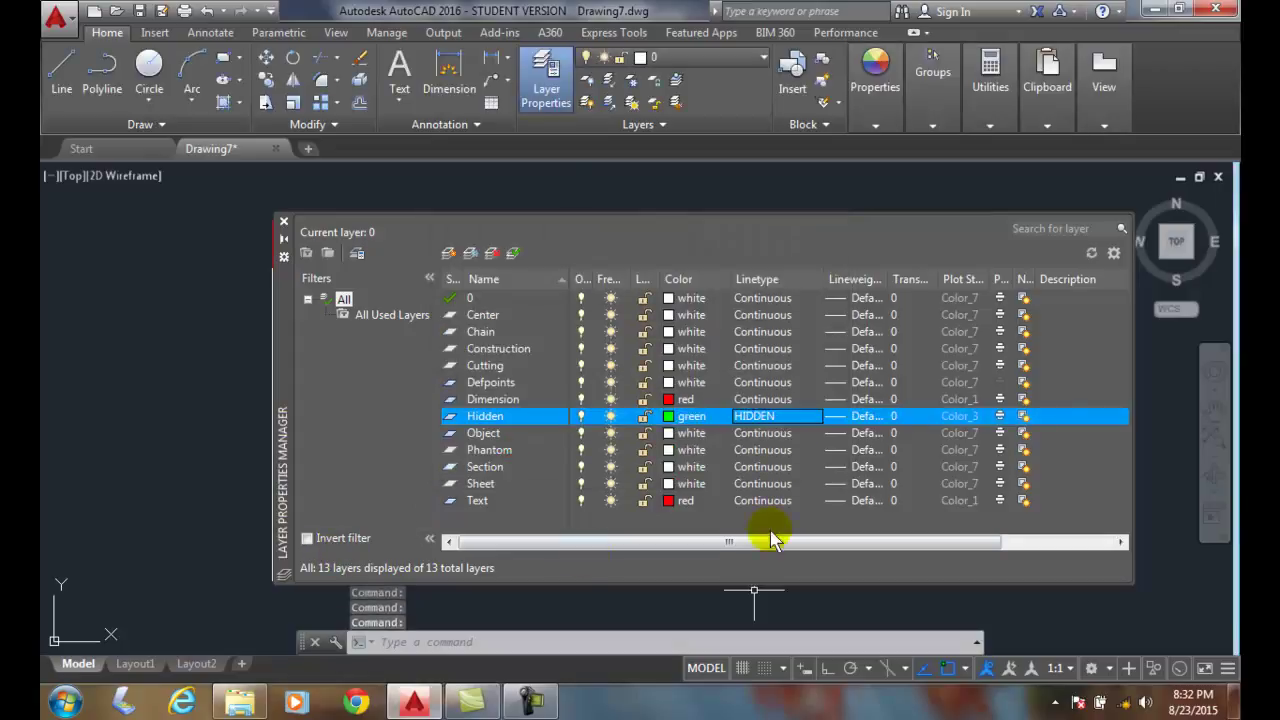
{"action": "left_click", "coordinate": [760, 430]}
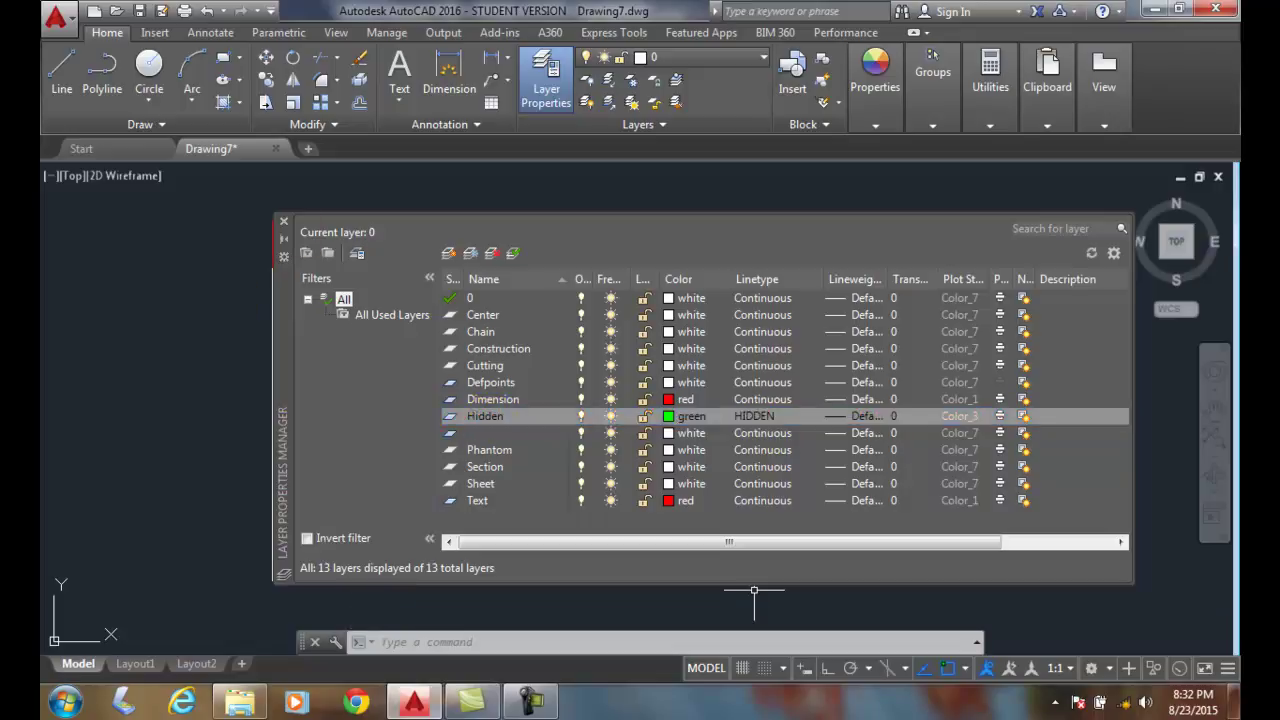
{"action": "left_click", "coordinate": [284, 222]}
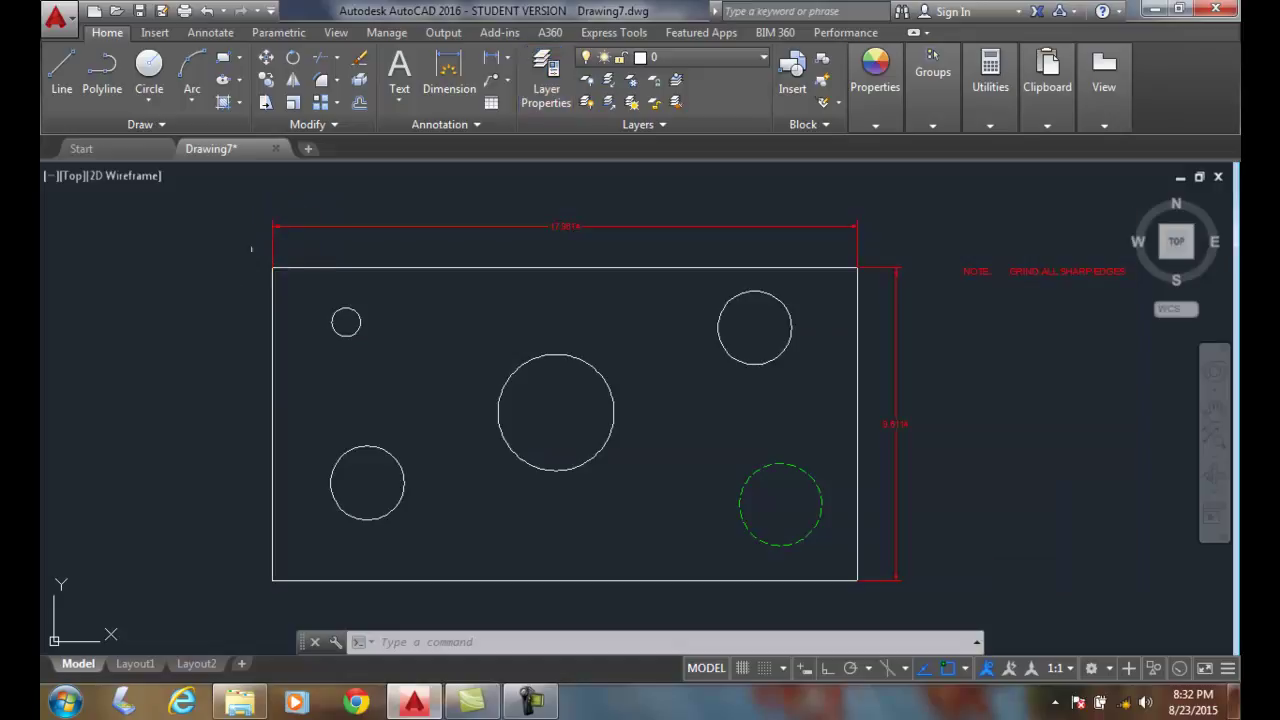
{"action": "key", "text": "Escape"}
Reopen the layer list and bring up the Chain layer's linetype choices.
{"action": "left_click", "coordinate": [546, 82]}
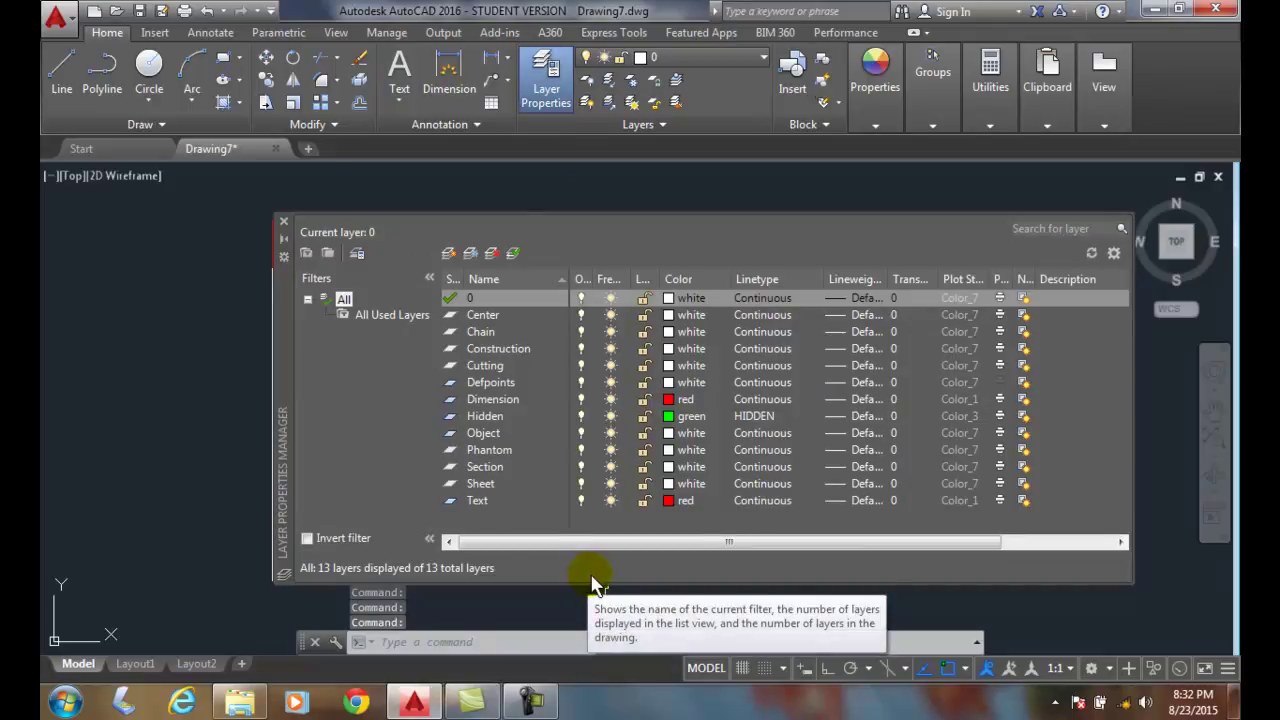
{"action": "left_click", "coordinate": [474, 333]}
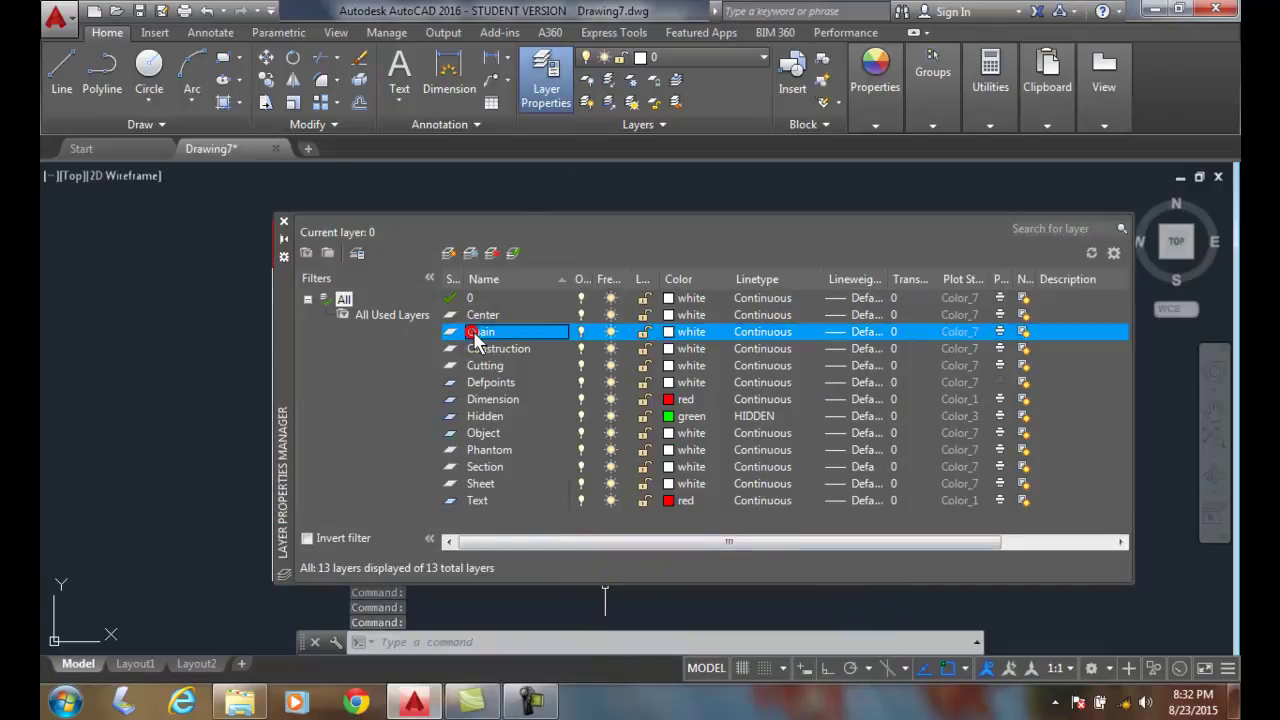
{"action": "left_click", "coordinate": [750, 331]}
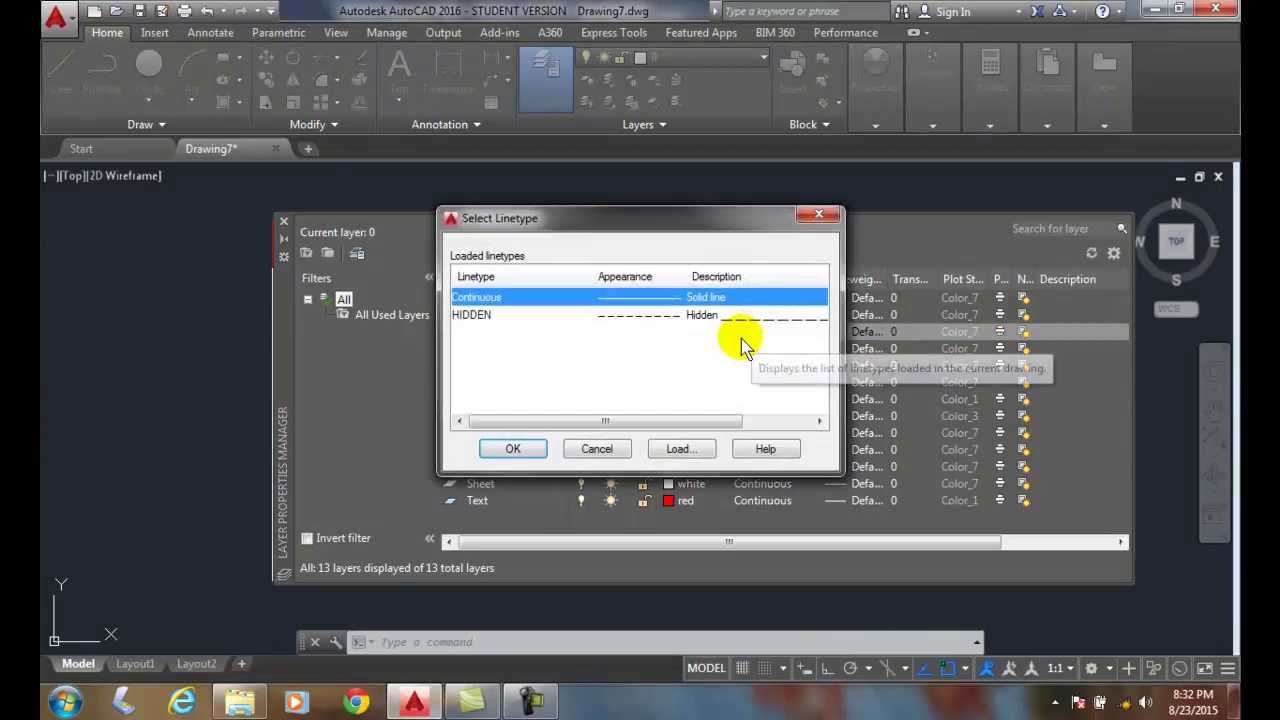
Load the CENTER linetype and select it for the Chain layer.
{"action": "left_click", "coordinate": [678, 450]}
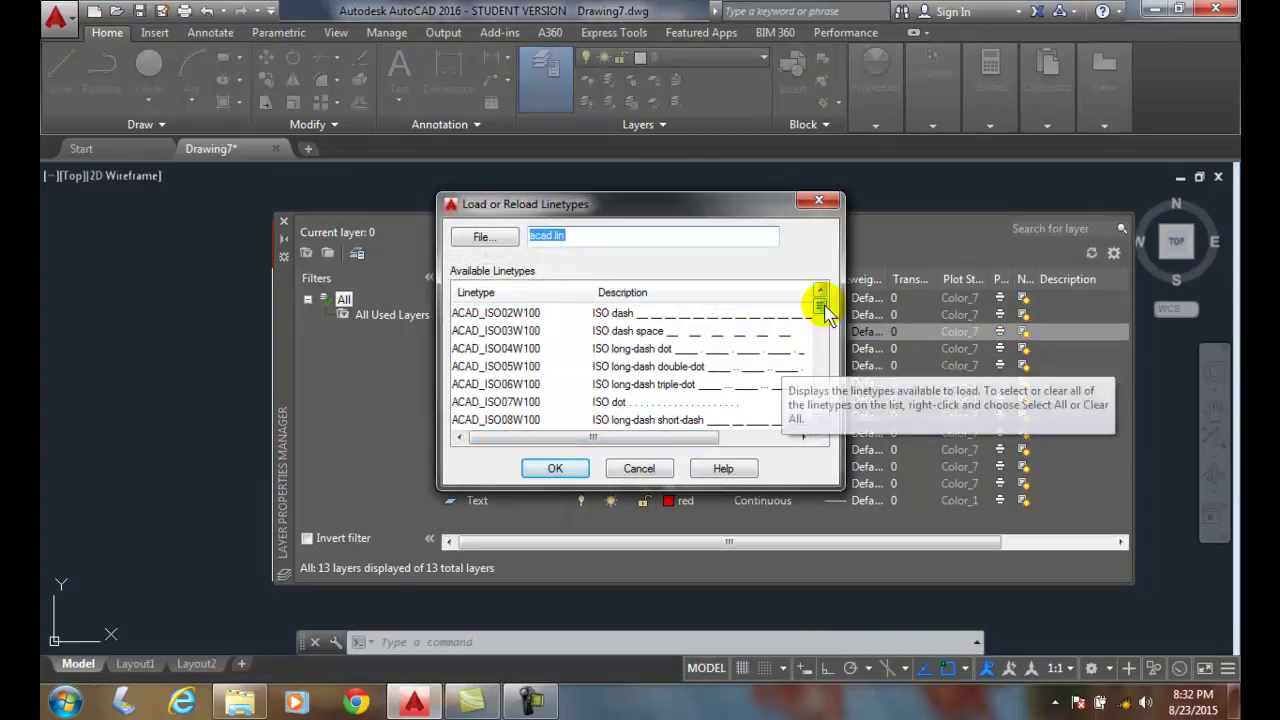
{"action": "left_click_drag", "start_coordinate": [710, 208], "coordinate": [829, 218]}
{"action": "scroll", "coordinate": [920, 355], "scroll_direction": "down", "scroll_amount": 5}
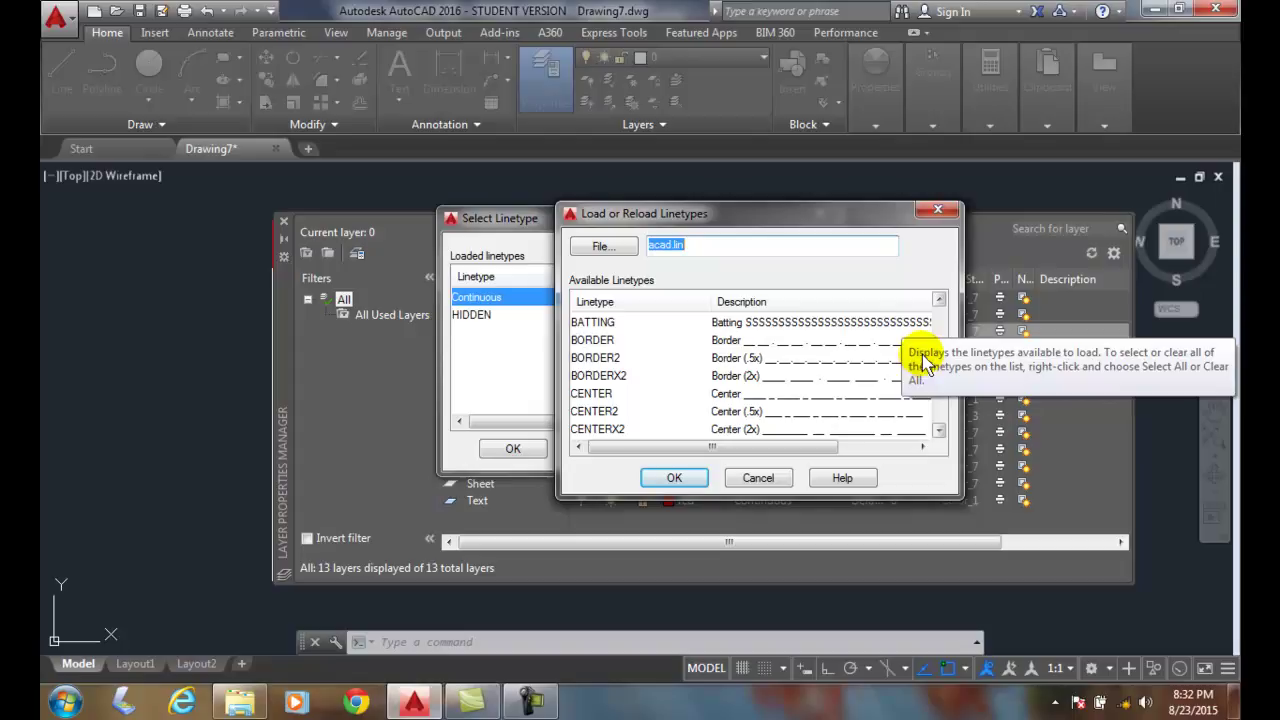
{"action": "scroll", "coordinate": [925, 360], "scroll_direction": "up", "scroll_amount": 2}
{"action": "scroll", "coordinate": [920, 365], "scroll_direction": "down", "scroll_amount": 4}
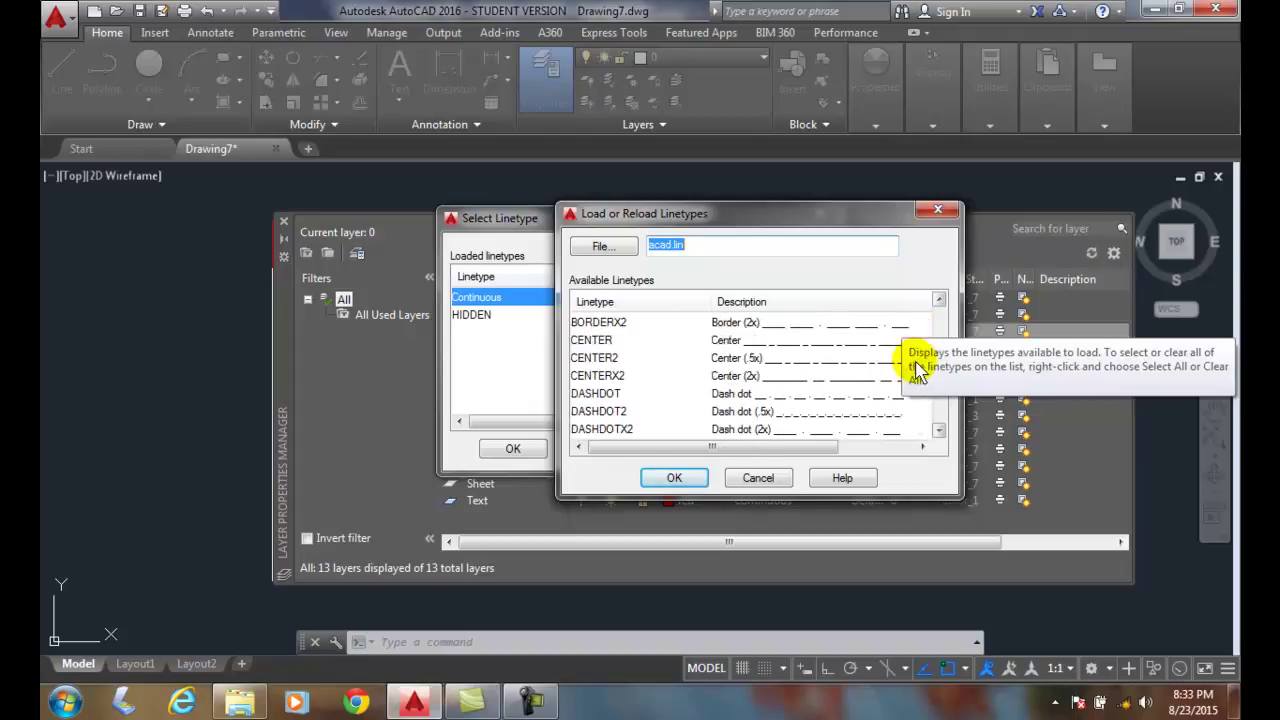
{"action": "left_click", "coordinate": [592, 340]}
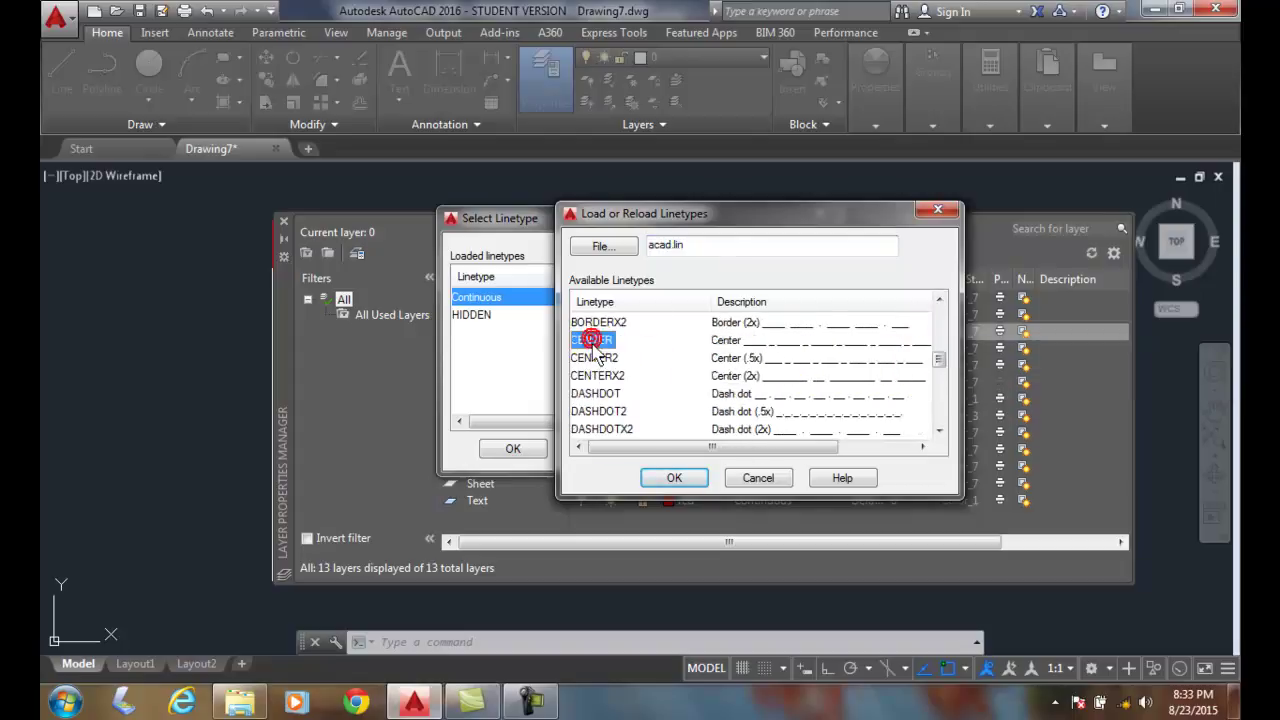
{"action": "left_click", "coordinate": [660, 478]}
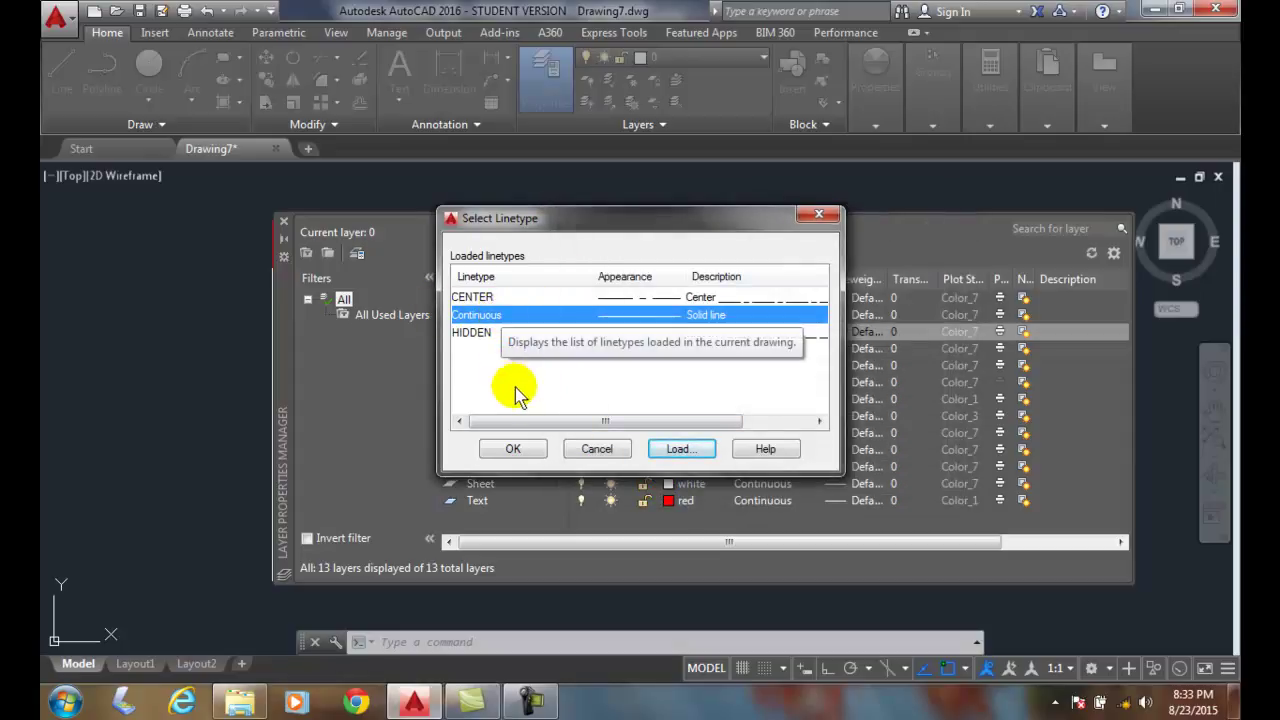
{"action": "left_click", "coordinate": [472, 297]}
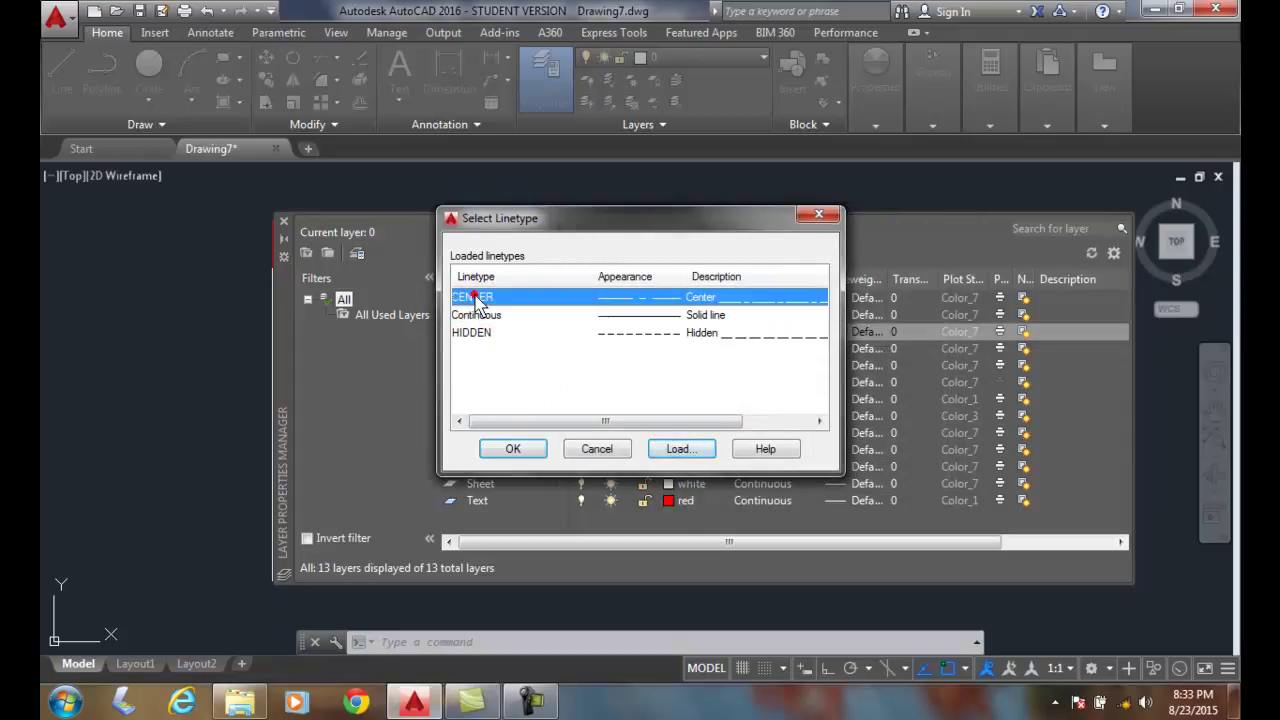
Apply CENTER to the Chain layer, then bring up the Phantom layer's linetype choices.
{"action": "left_click", "coordinate": [531, 450]}
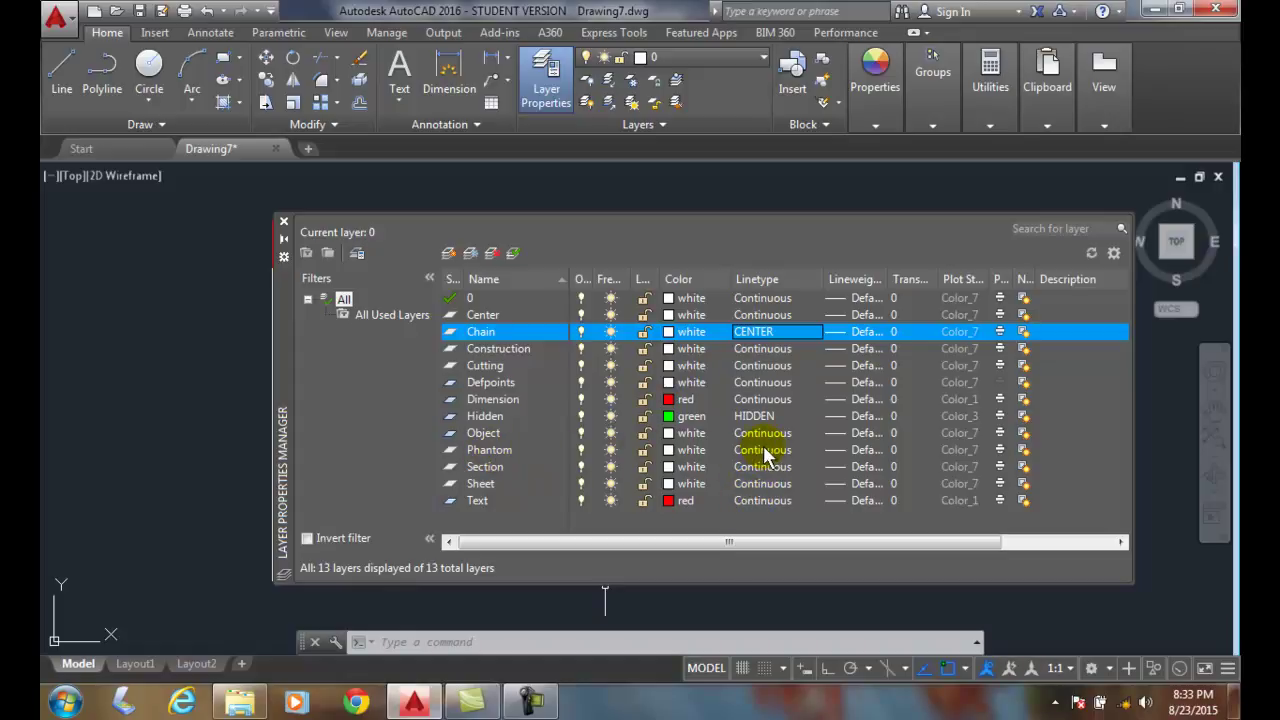
{"action": "left_click", "coordinate": [509, 450]}
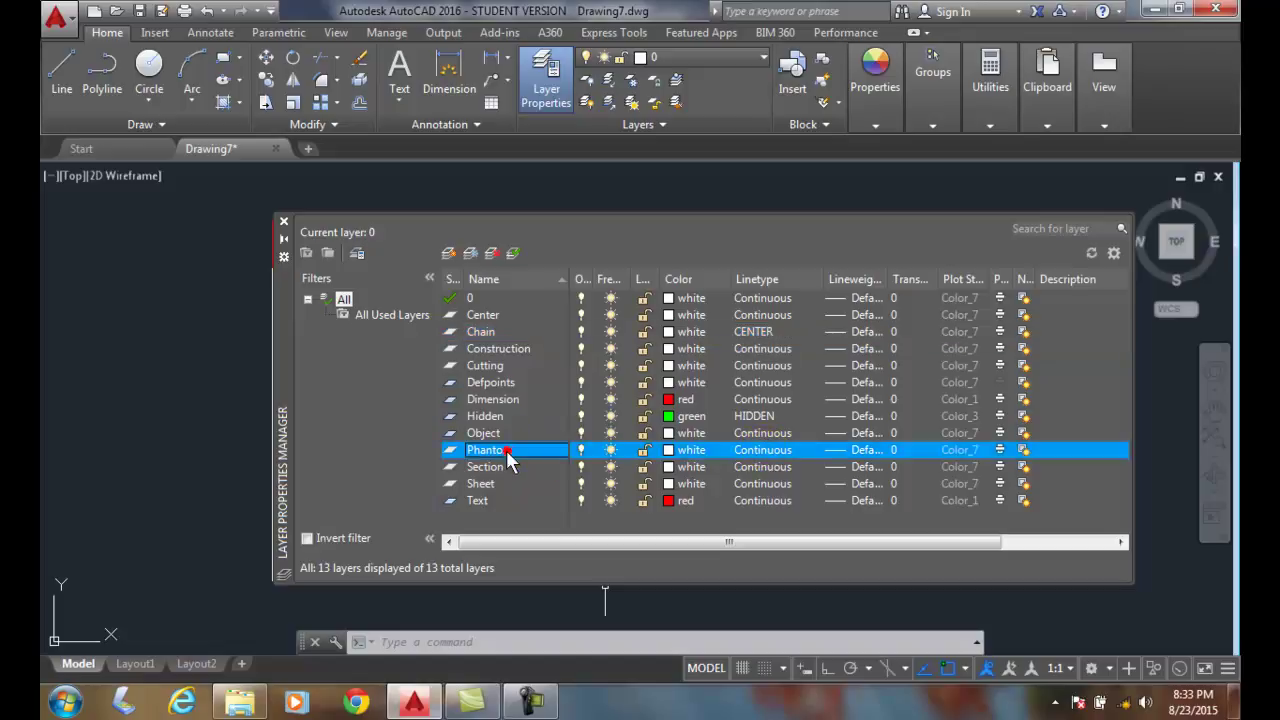
{"action": "left_click", "coordinate": [763, 452]}
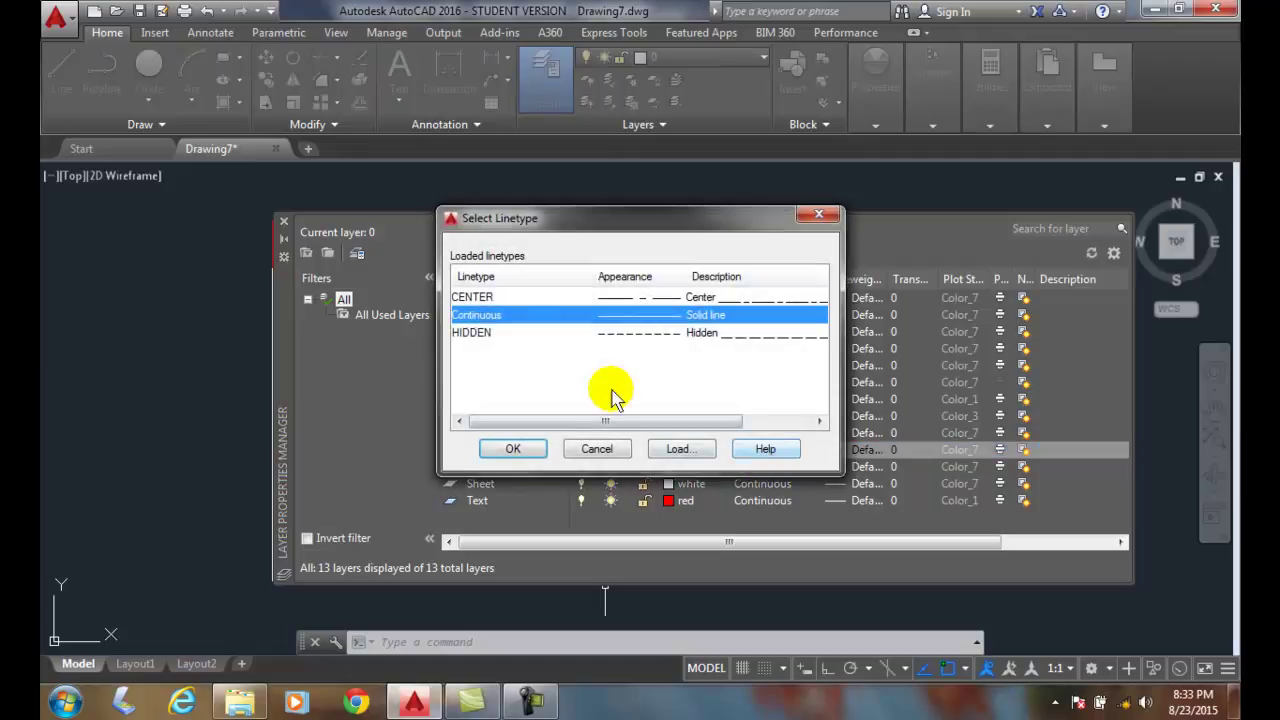
Load the PHANTOM linetype and assign it to the Phantom layer.
{"action": "left_click", "coordinate": [680, 449]}
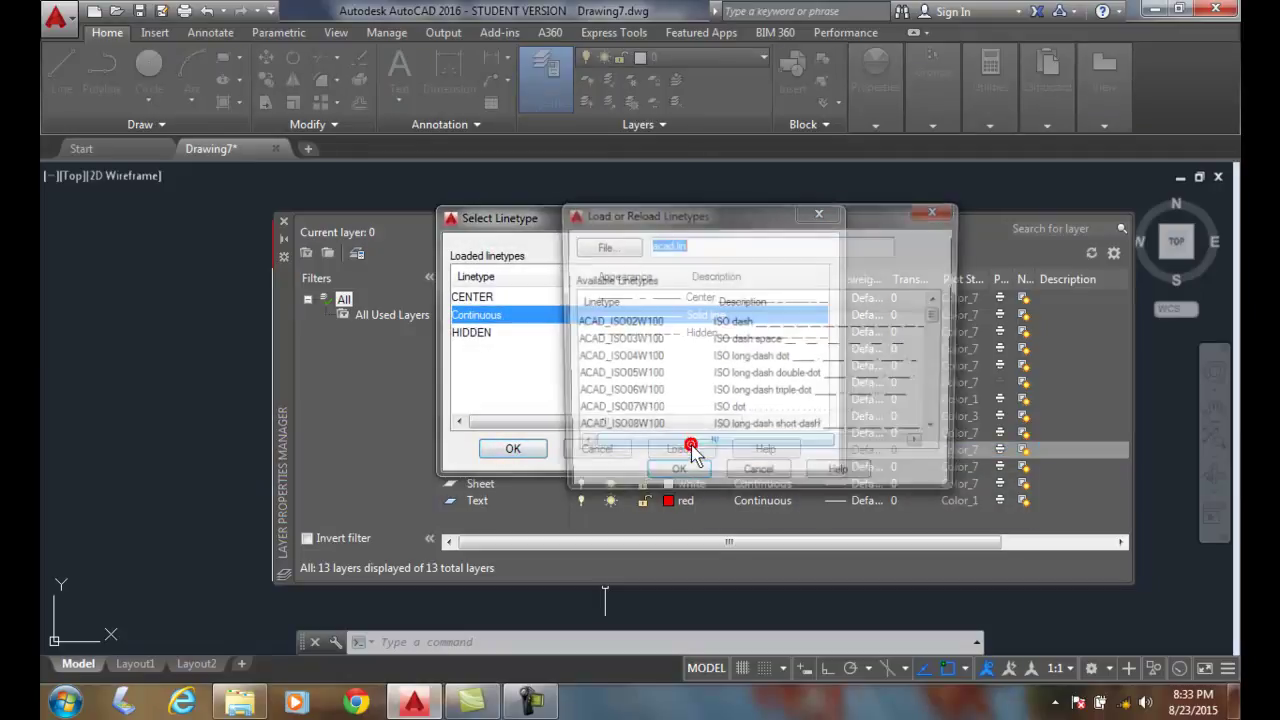
{"action": "scroll", "coordinate": [932, 383], "scroll_direction": "down", "scroll_amount": 8}
{"action": "scroll", "coordinate": [932, 383], "scroll_direction": "down", "scroll_amount": 5}
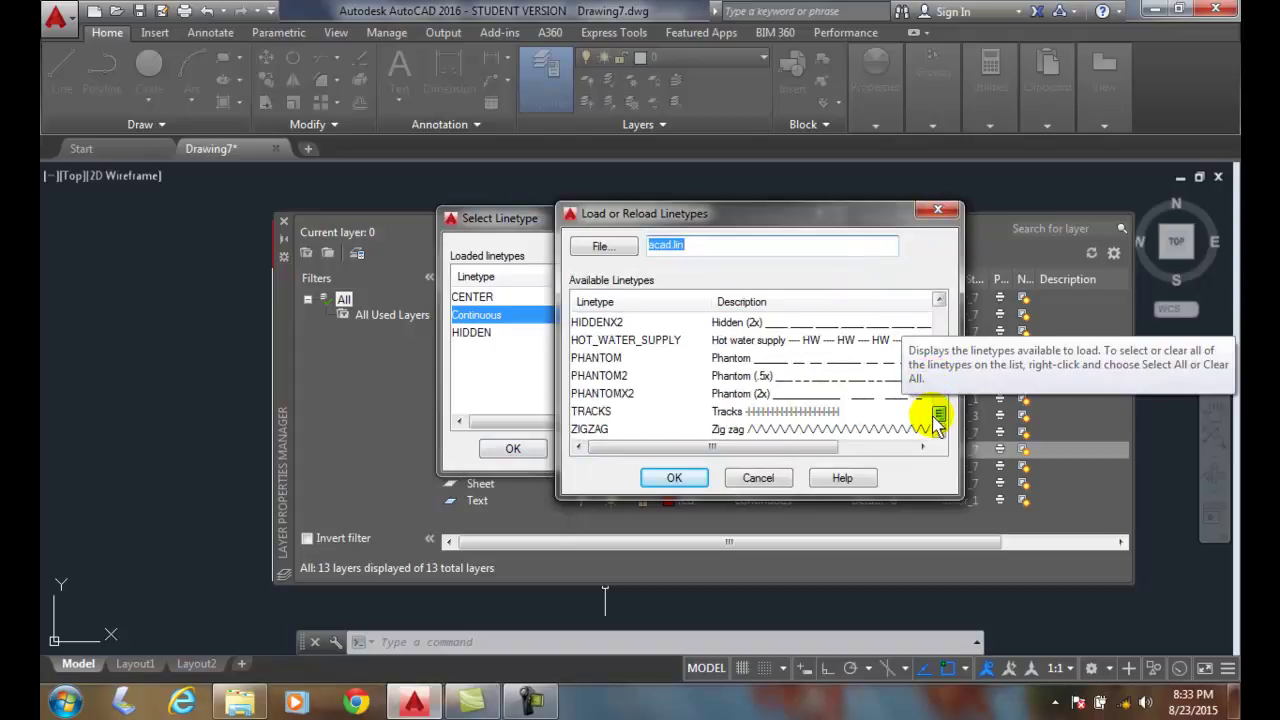
{"action": "left_click", "coordinate": [596, 358]}
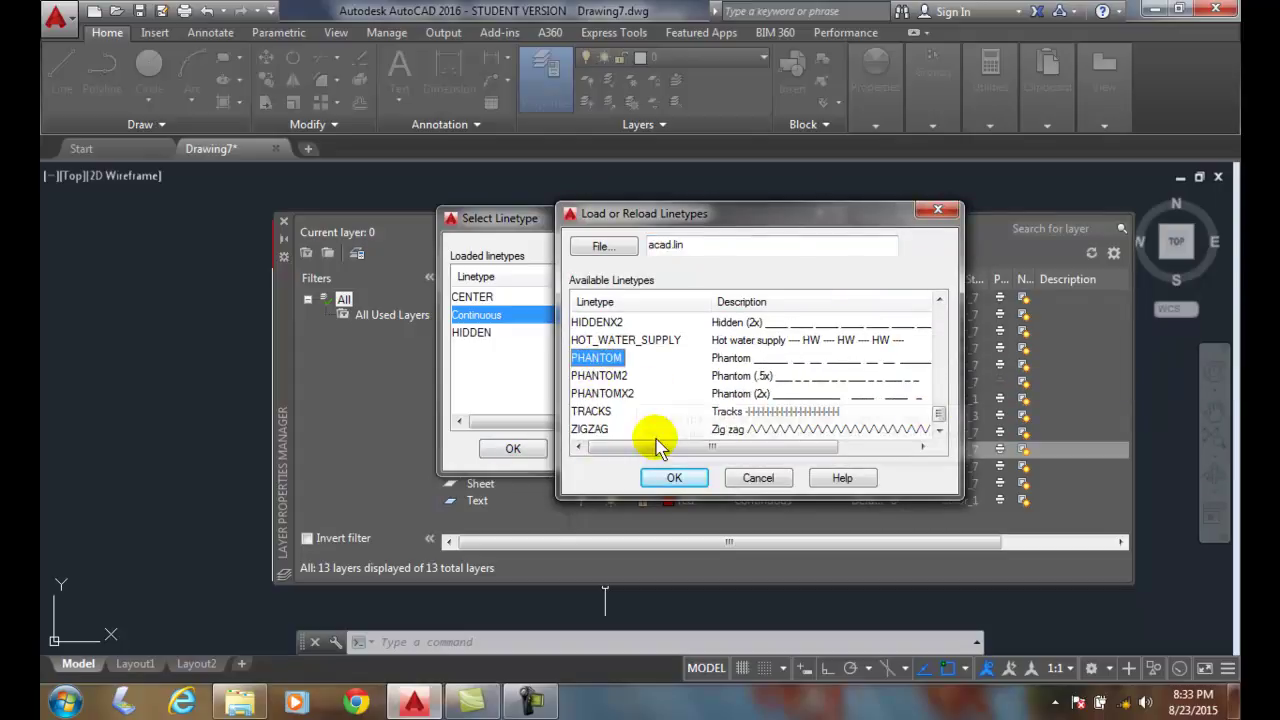
{"action": "left_click", "coordinate": [665, 479]}
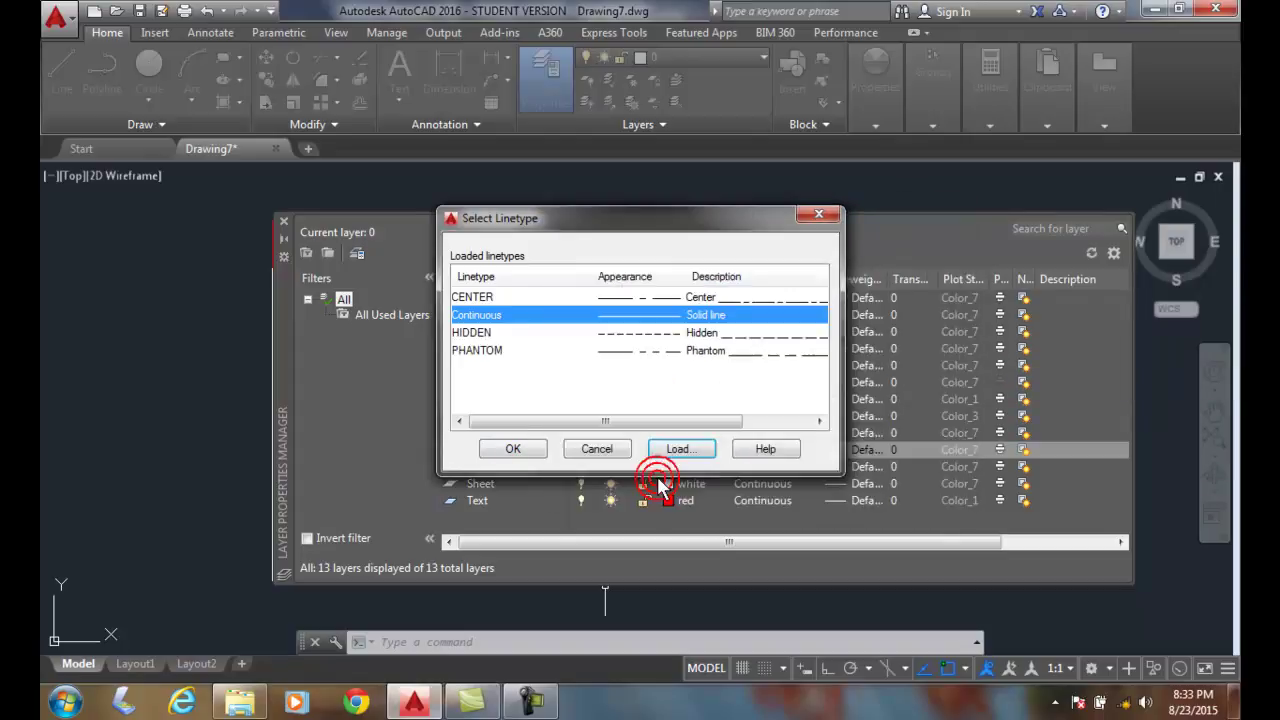
{"action": "left_click", "coordinate": [472, 352]}
{"action": "left_click", "coordinate": [512, 448]}
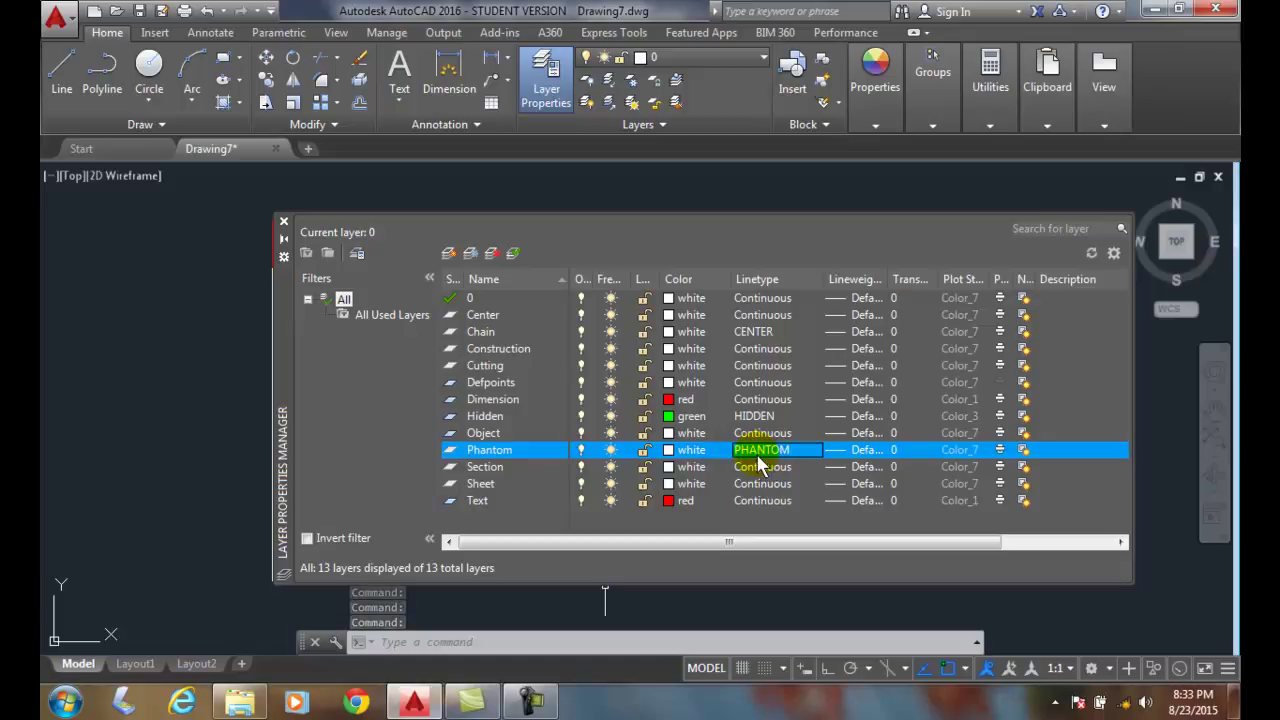
{"action": "left_click", "coordinate": [474, 455]}
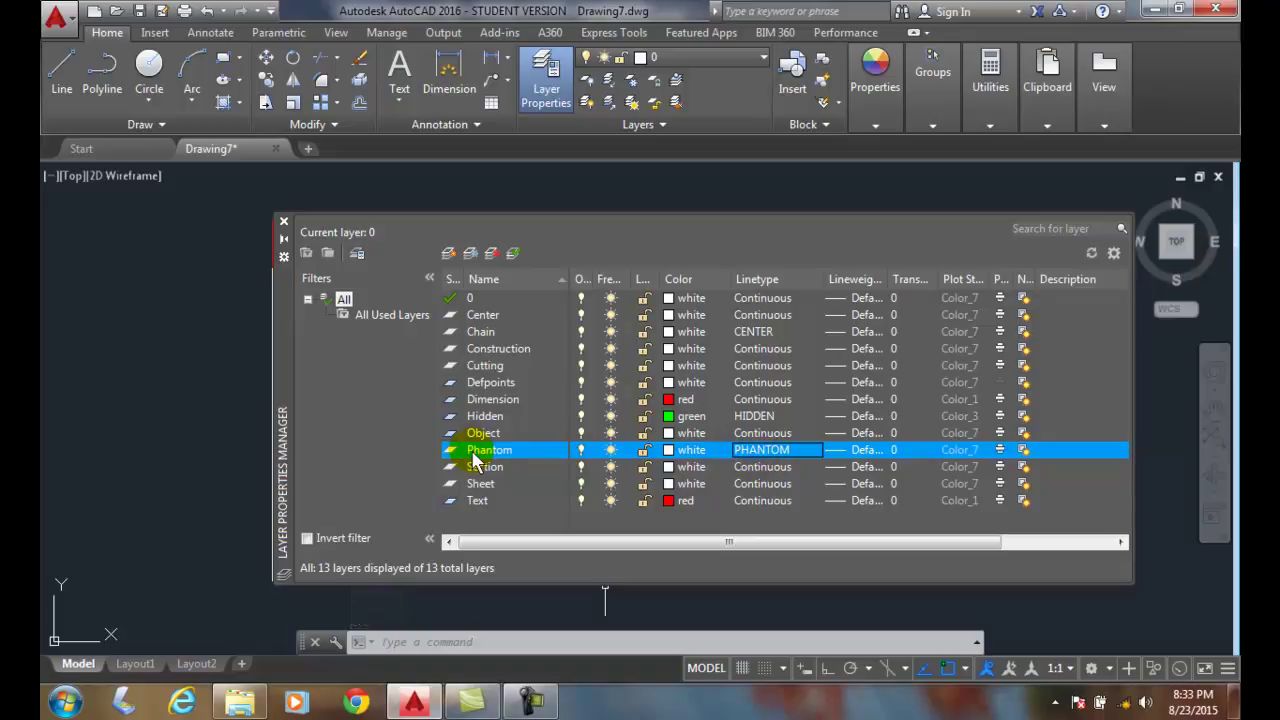